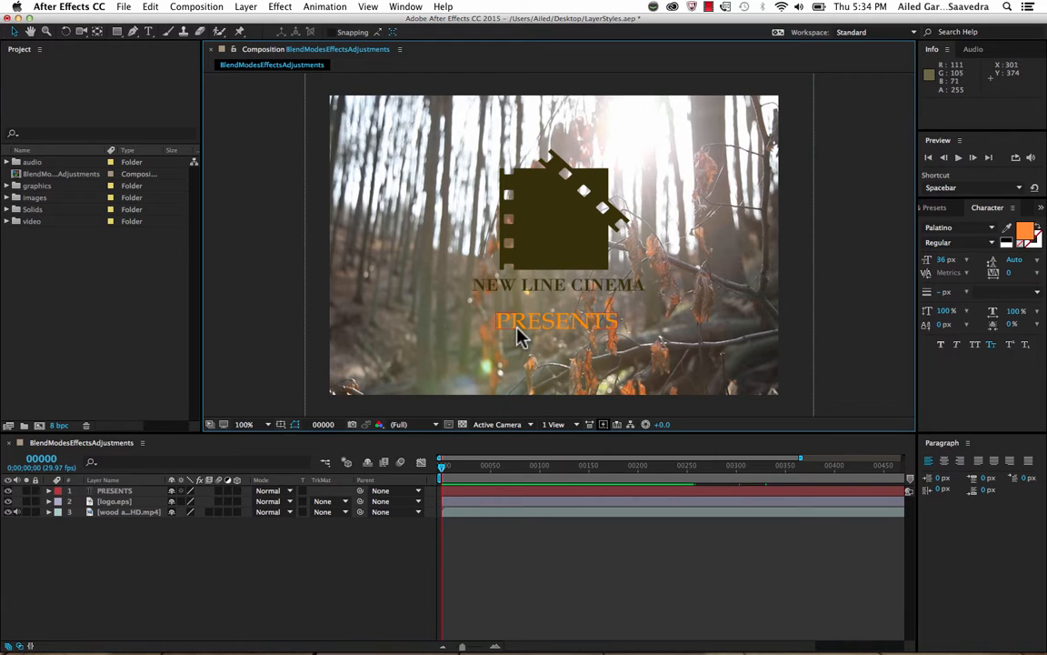
Step: Add a Drop Shadow layer style to the PRESENTS text layer
left_click(519, 337)
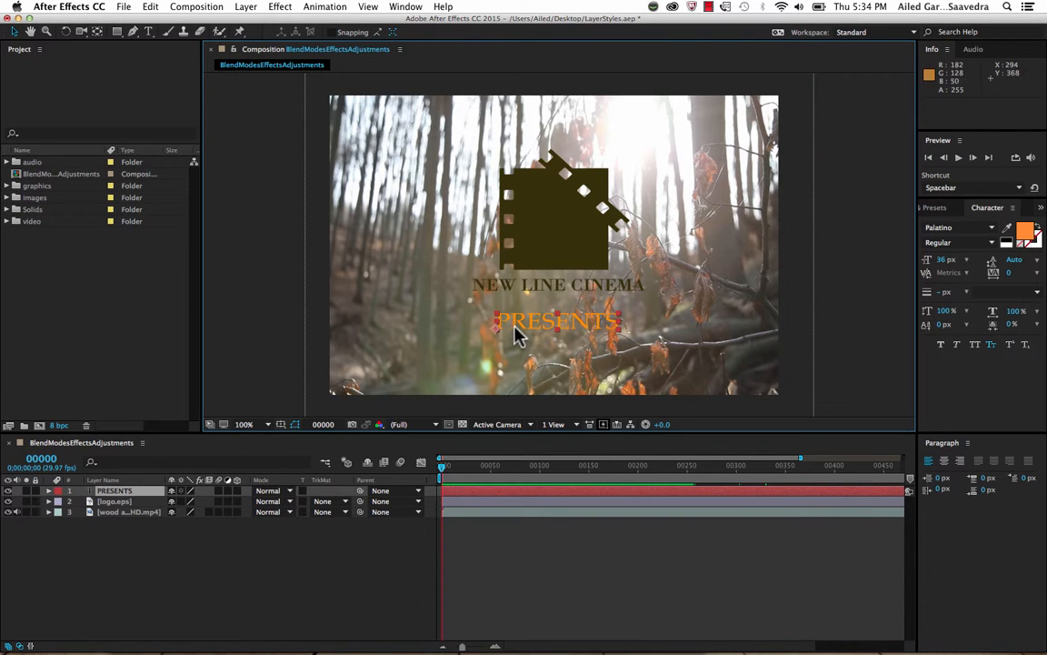
left_click(246, 7)
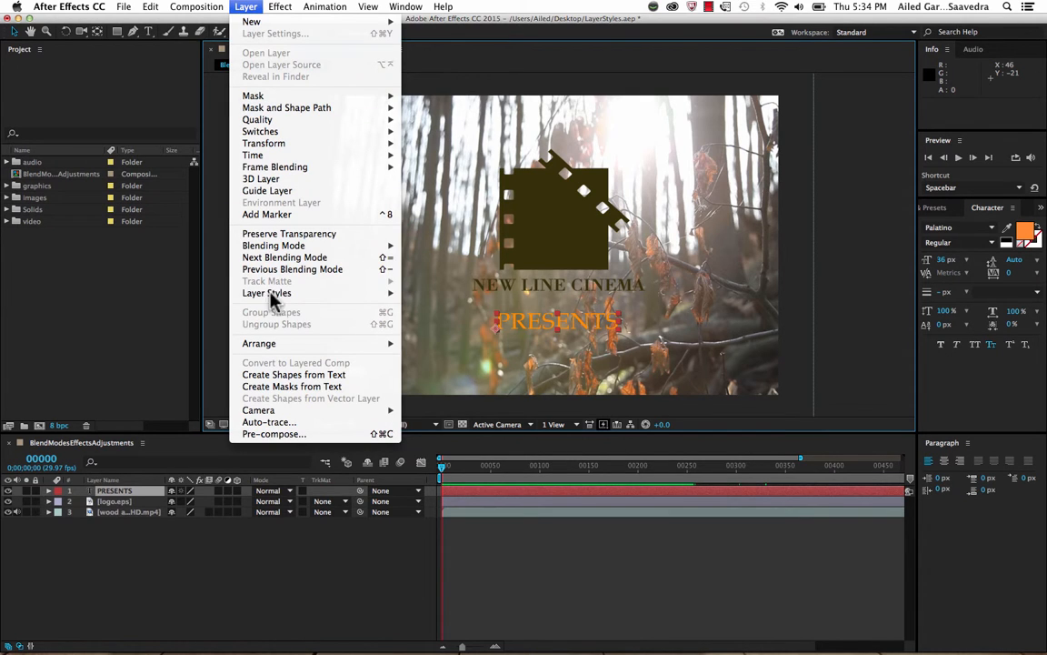
mouse_move(271, 294)
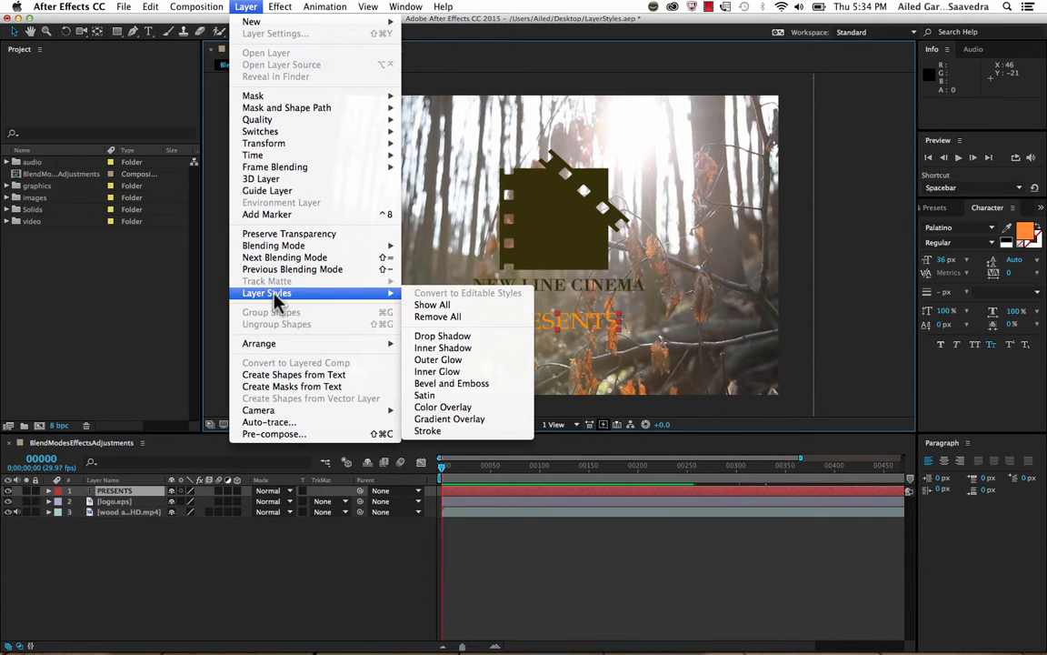
left_click(452, 337)
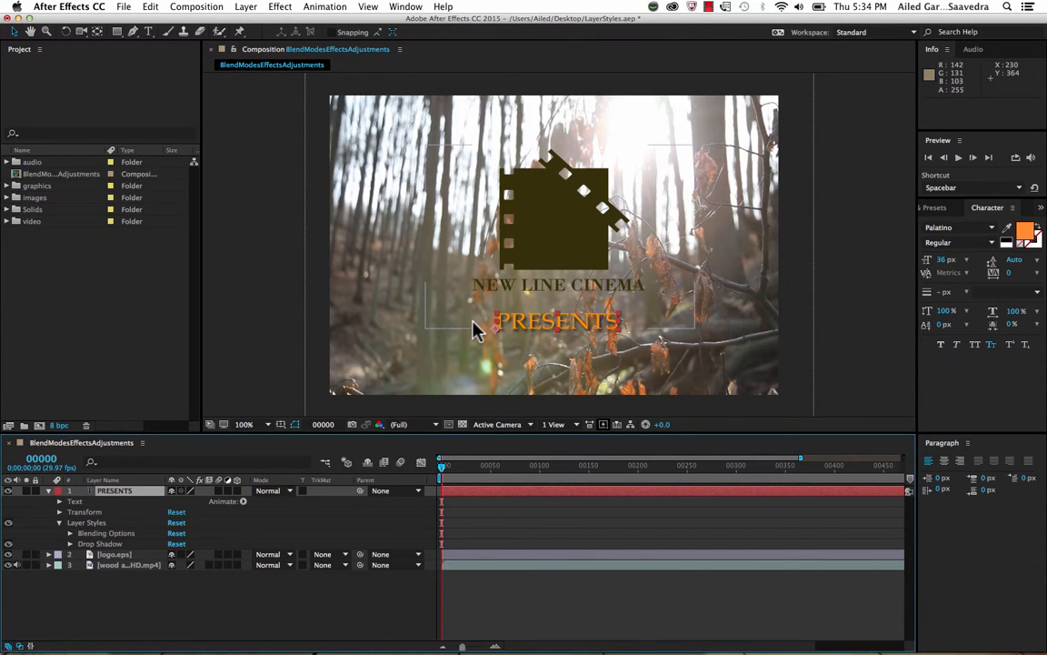
Step: Set the PRESENTS drop shadow's opacity to 0% and start keyframing it at frame 0
left_click(71, 543)
scroll(72, 544, "down", 1)
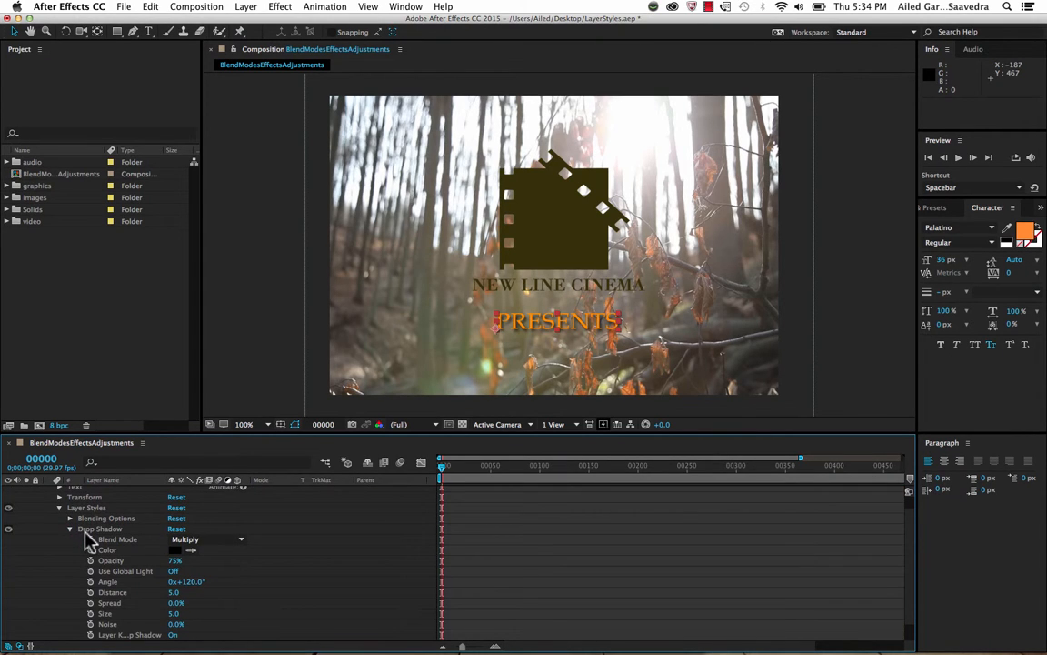
scroll(88, 540, "down", 2)
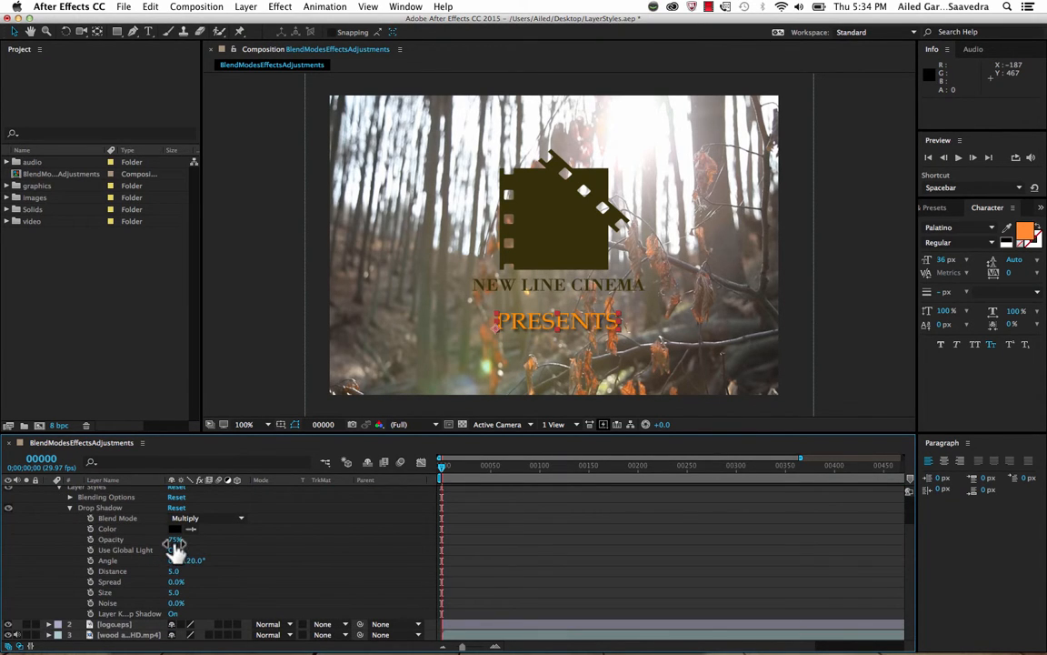
left_click_drag(169, 543, 189, 536)
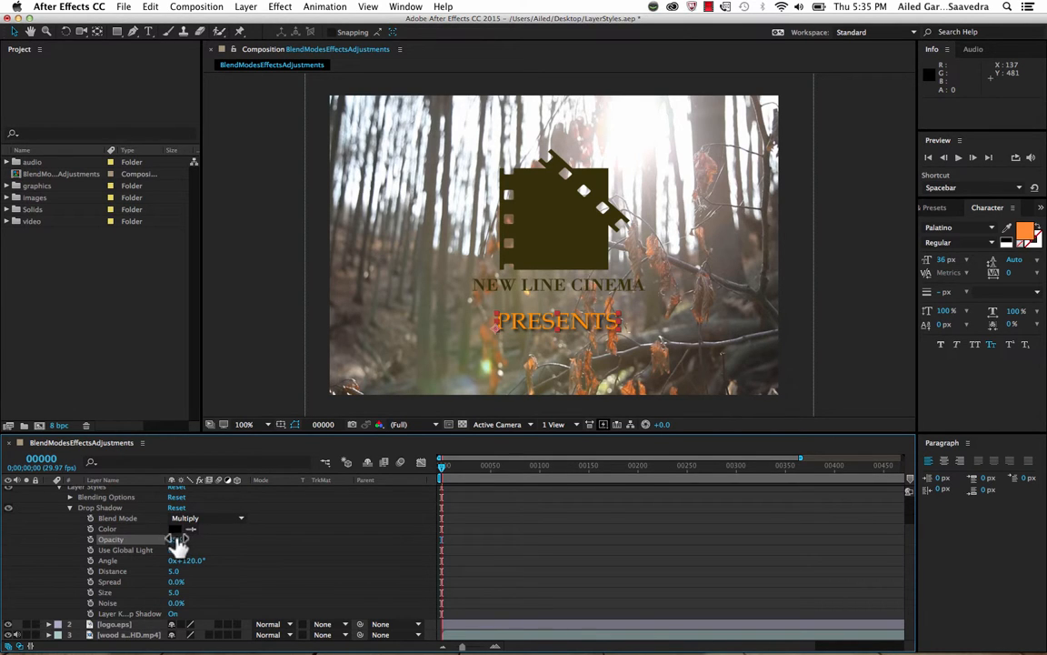
left_click_drag(164, 539, 117, 542)
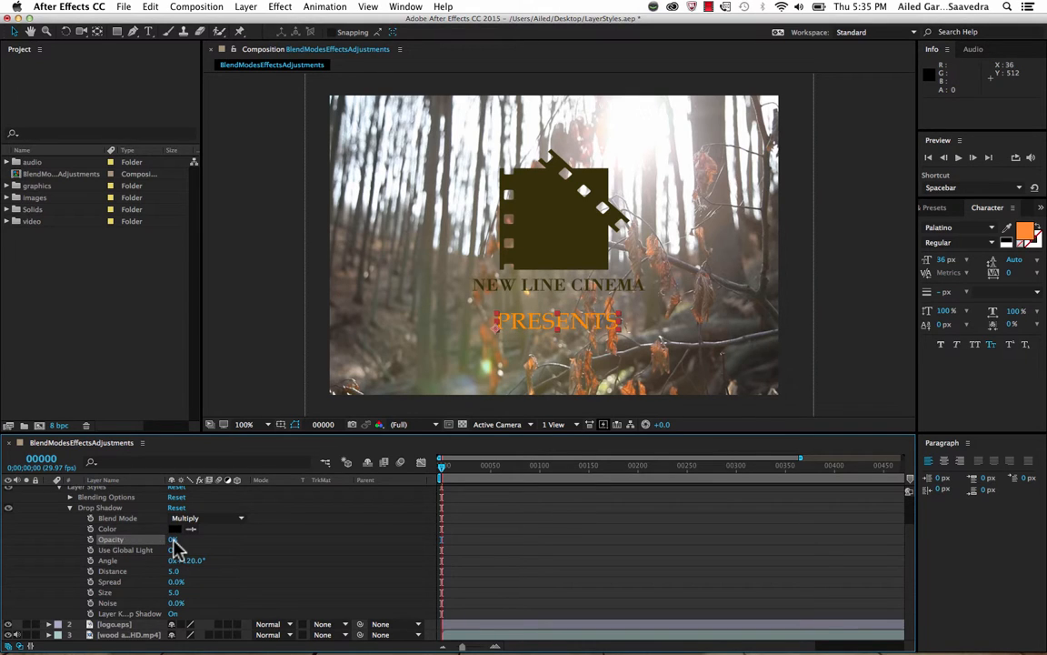
left_click(91, 540)
Step: Keyframe the drop shadow's opacity at 66% on frame 101 and preview the animation from the start
mouse_move(528, 482)
left_mouse_down()
mouse_move(519, 484)
mouse_move(543, 483)
left_mouse_up()
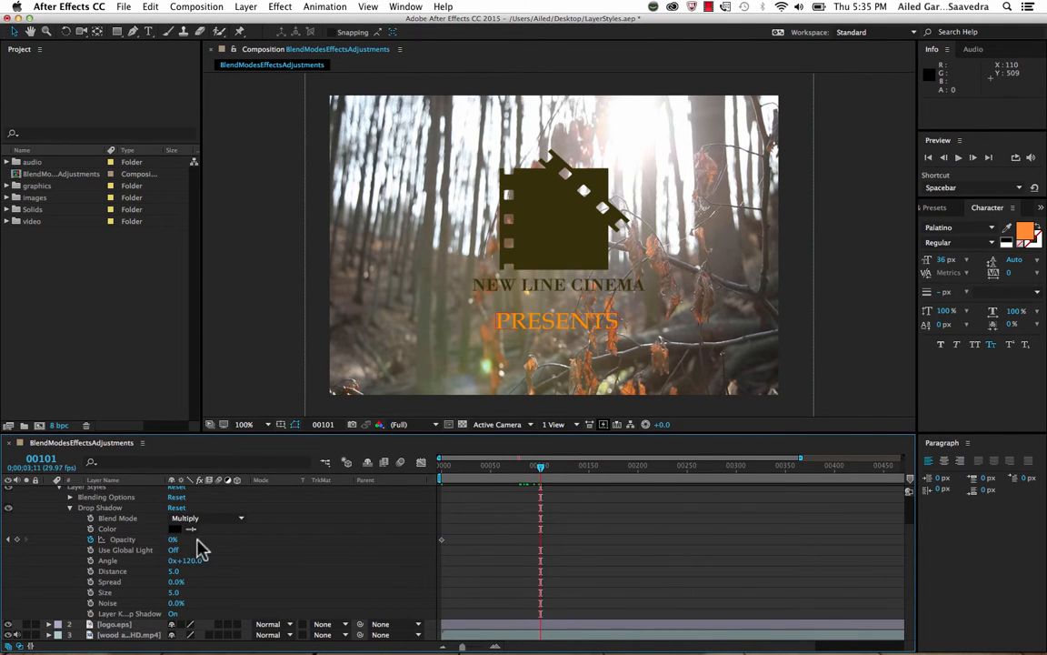
left_click_drag(172, 540, 227, 529)
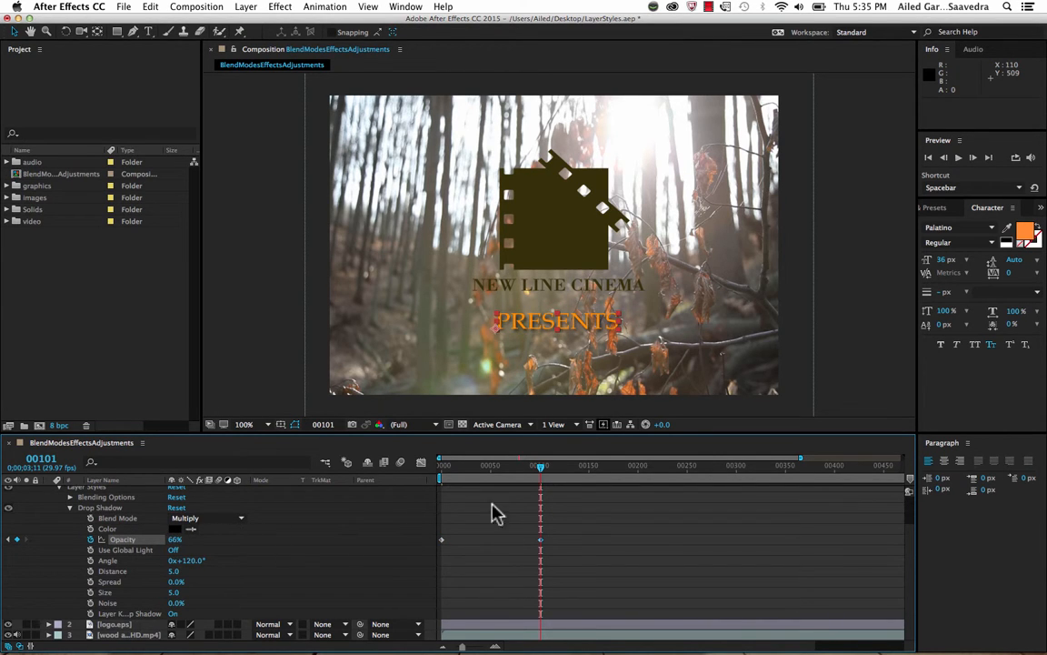
left_click_drag(540, 475, 444, 469)
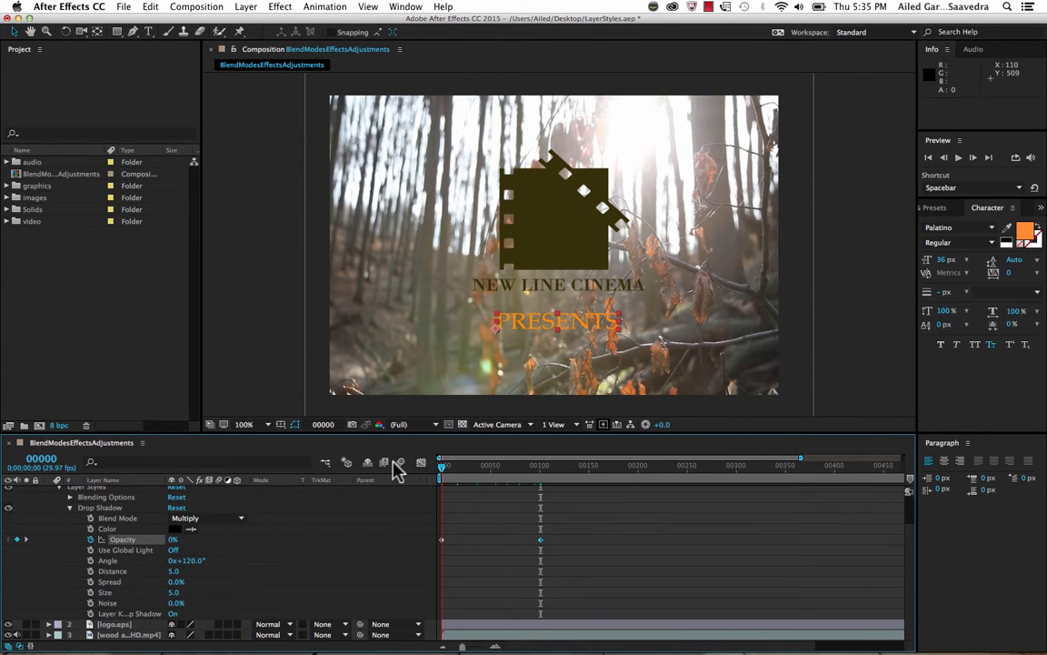
key("space")
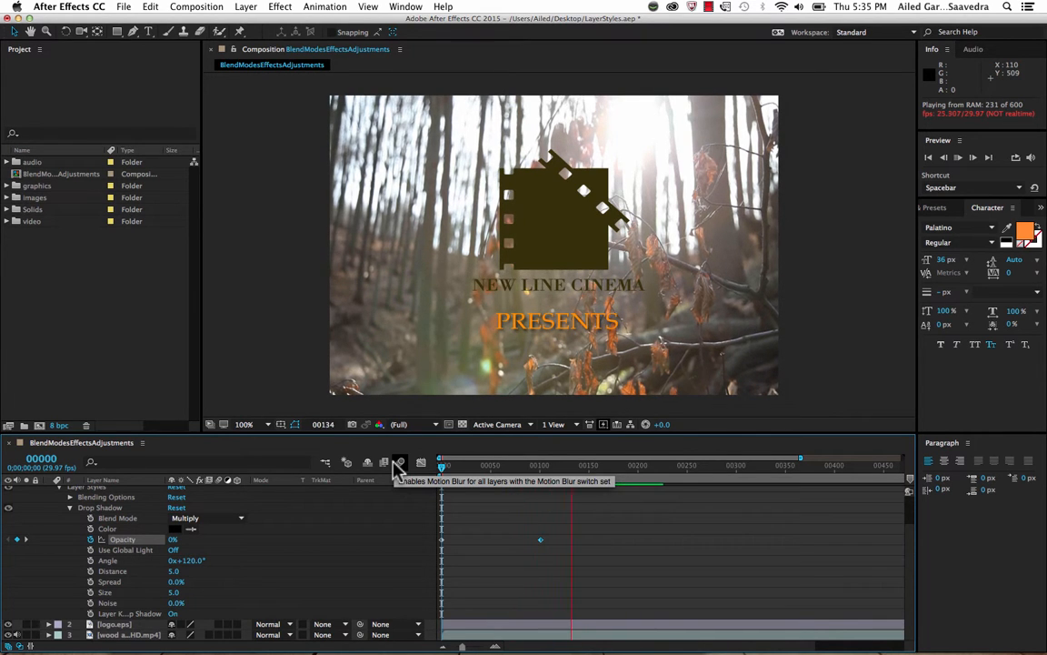
left_click(470, 468)
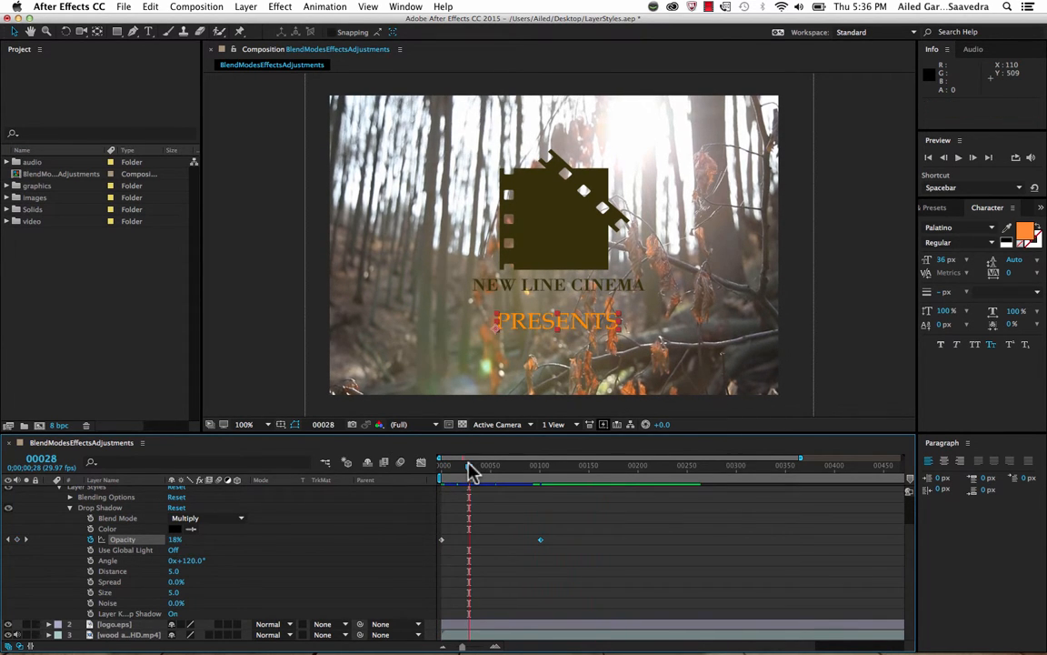
Step: Collapse the PRESENTS layer's properties and add an Outer Glow layer style to the logo.eps layer
left_click(70, 508)
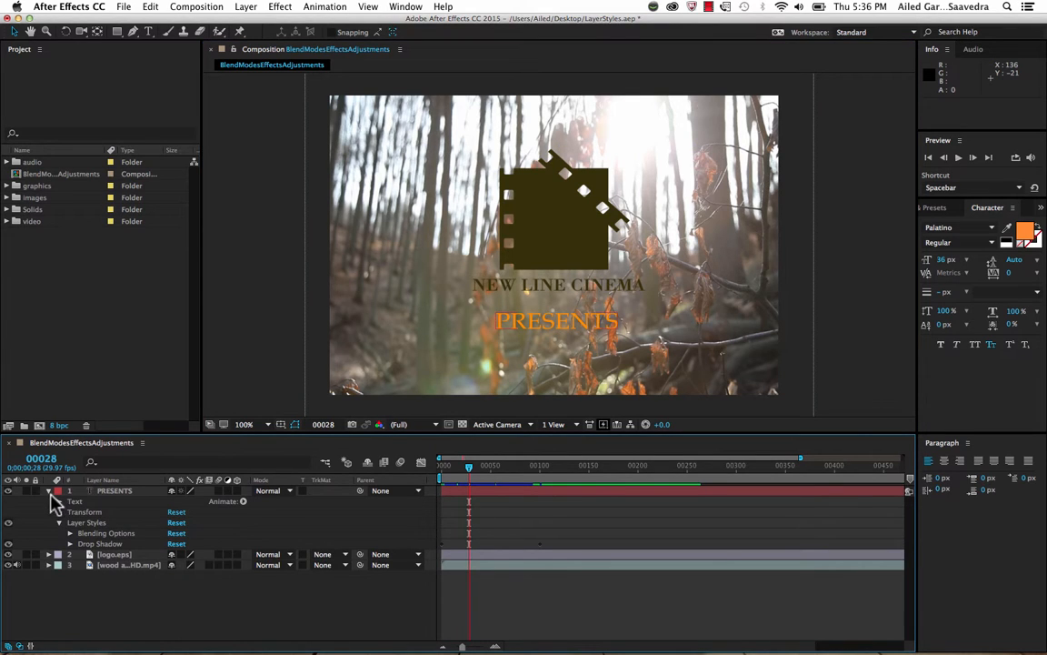
left_click(48, 490)
left_click(534, 238)
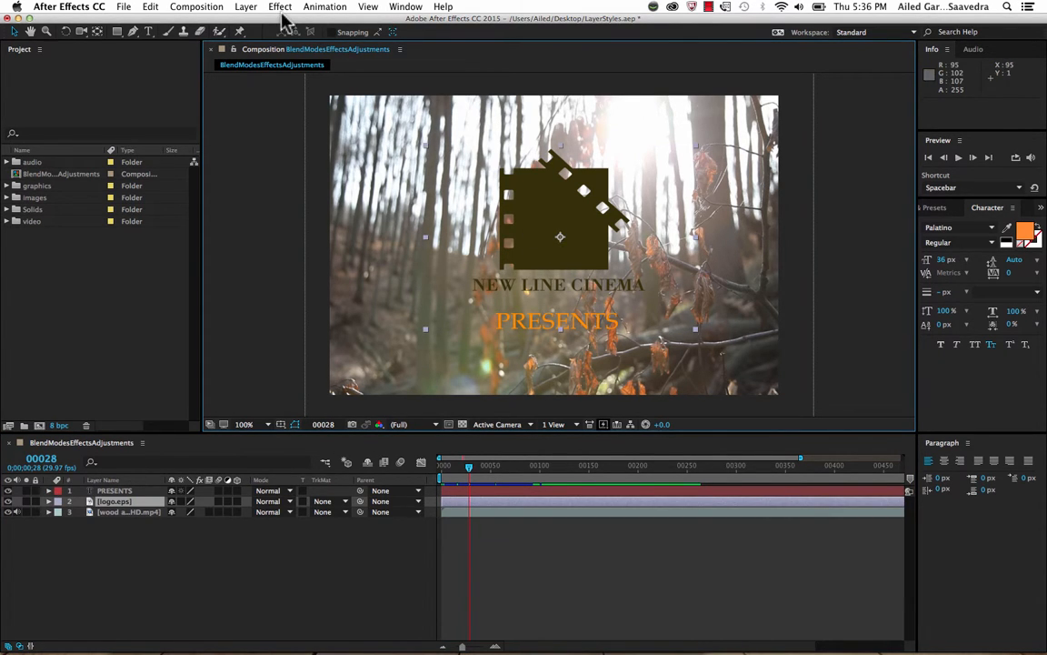
left_click(252, 7)
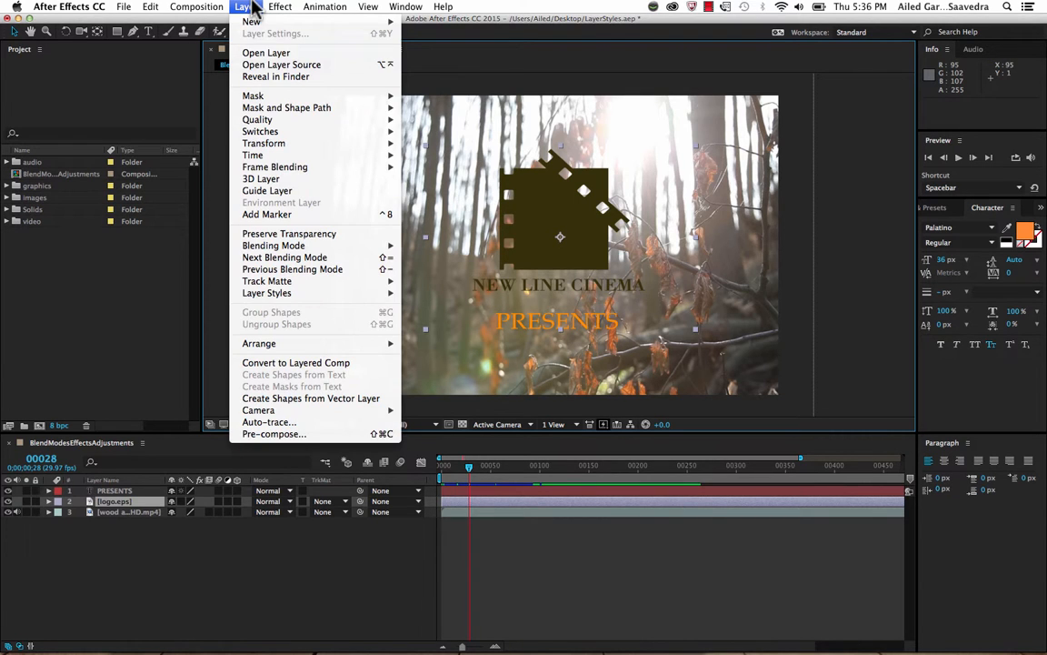
mouse_move(274, 296)
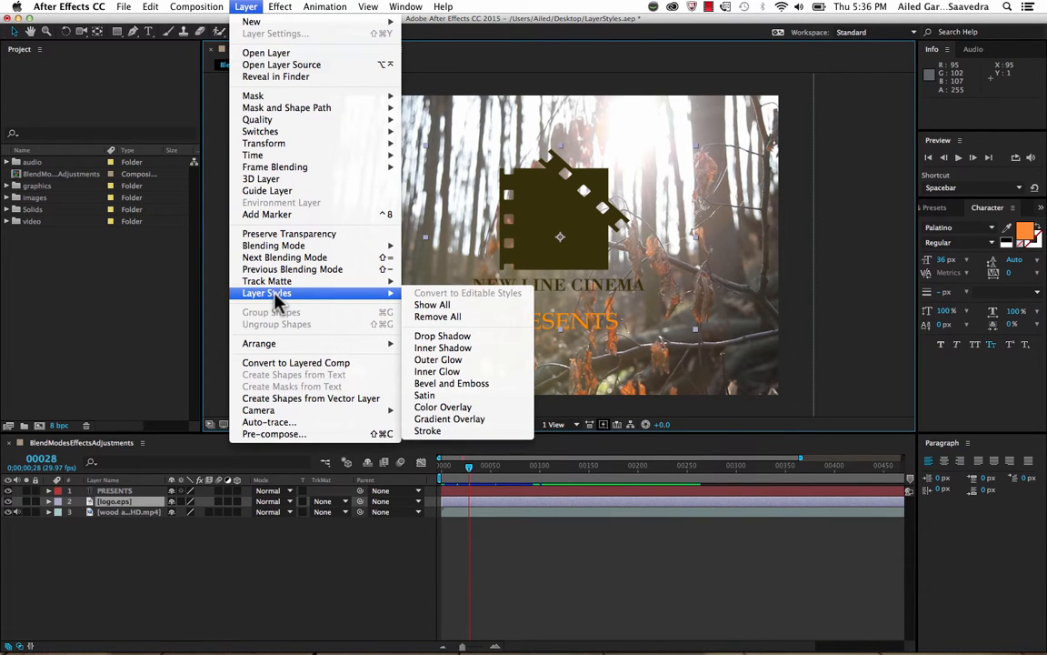
left_click(459, 363)
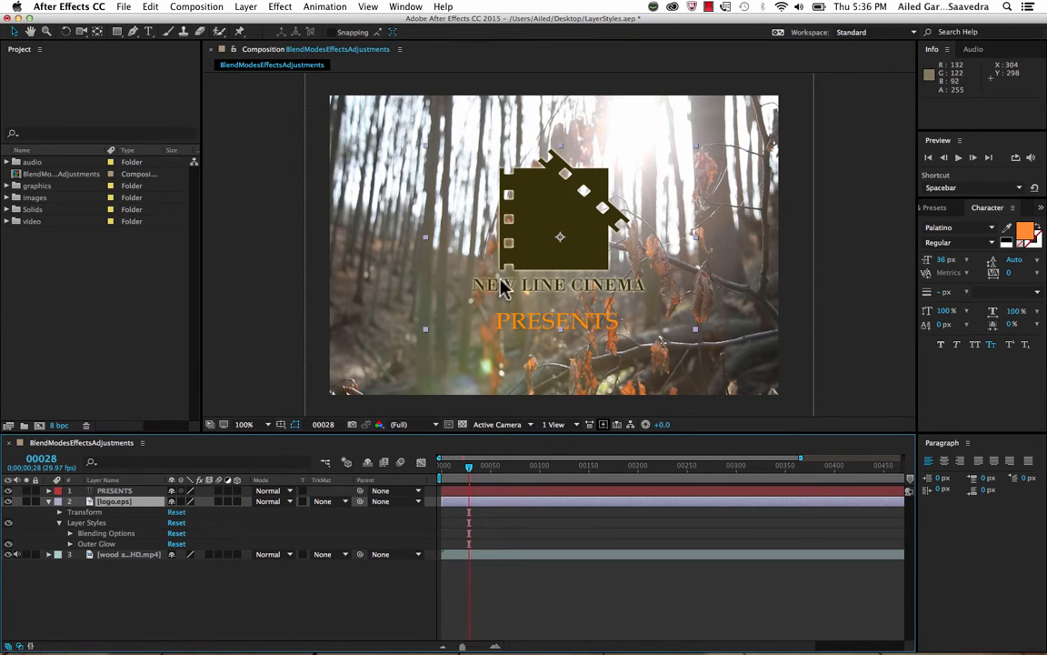
Step: Change the logo's outer glow color to the bright red F60E38
left_click(70, 544)
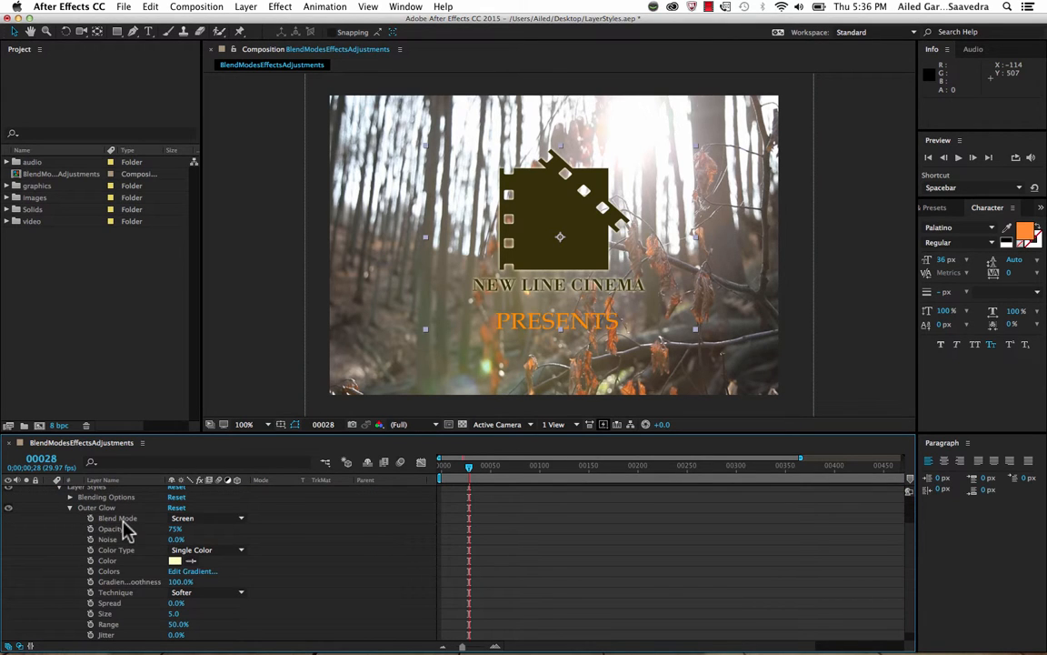
scroll(127, 532, "down", 1)
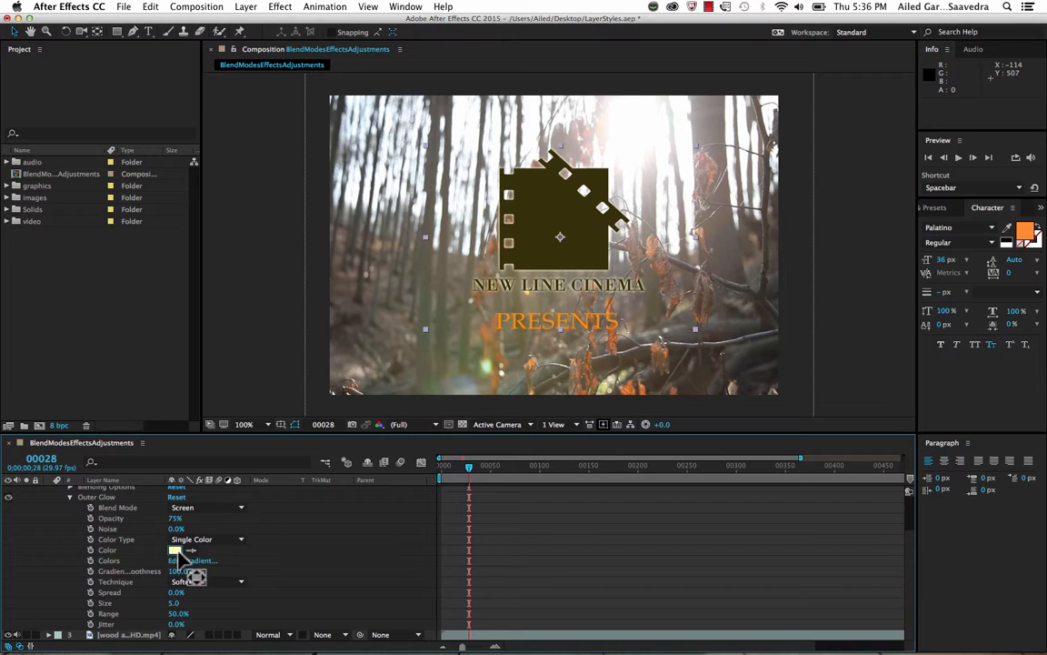
left_click(176, 551)
left_click_drag(341, 475, 426, 428)
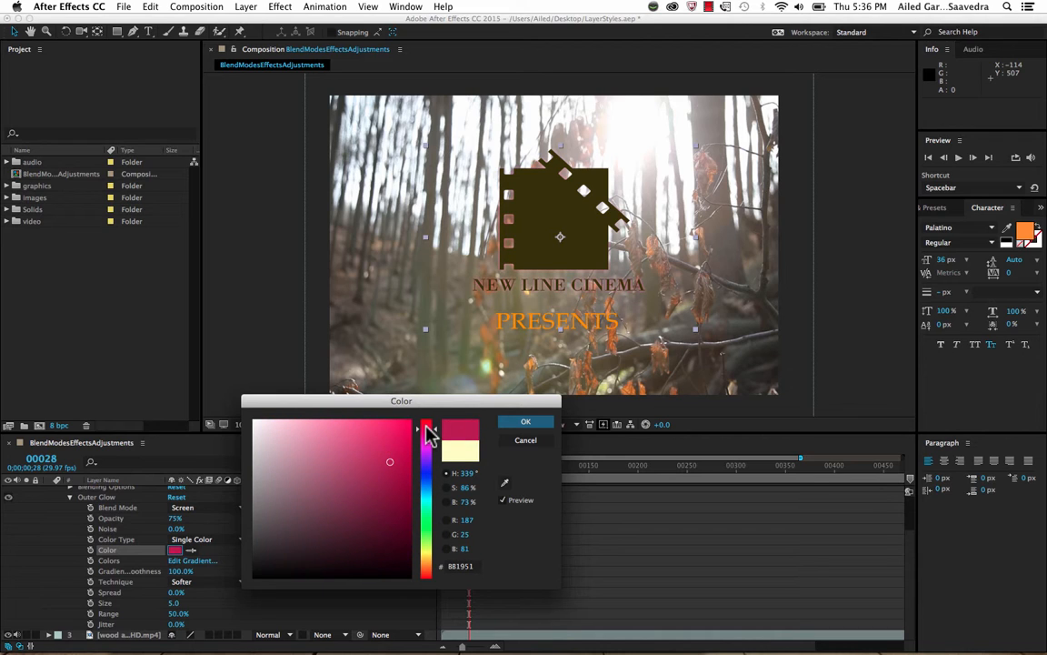
left_click_drag(389, 462, 402, 426)
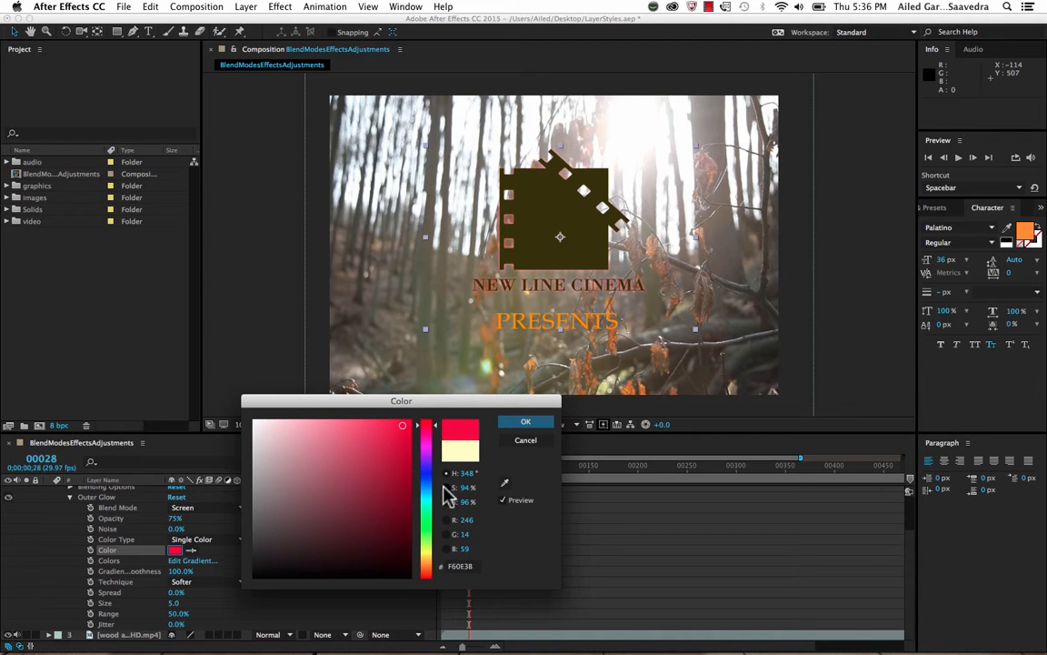
left_click(511, 423)
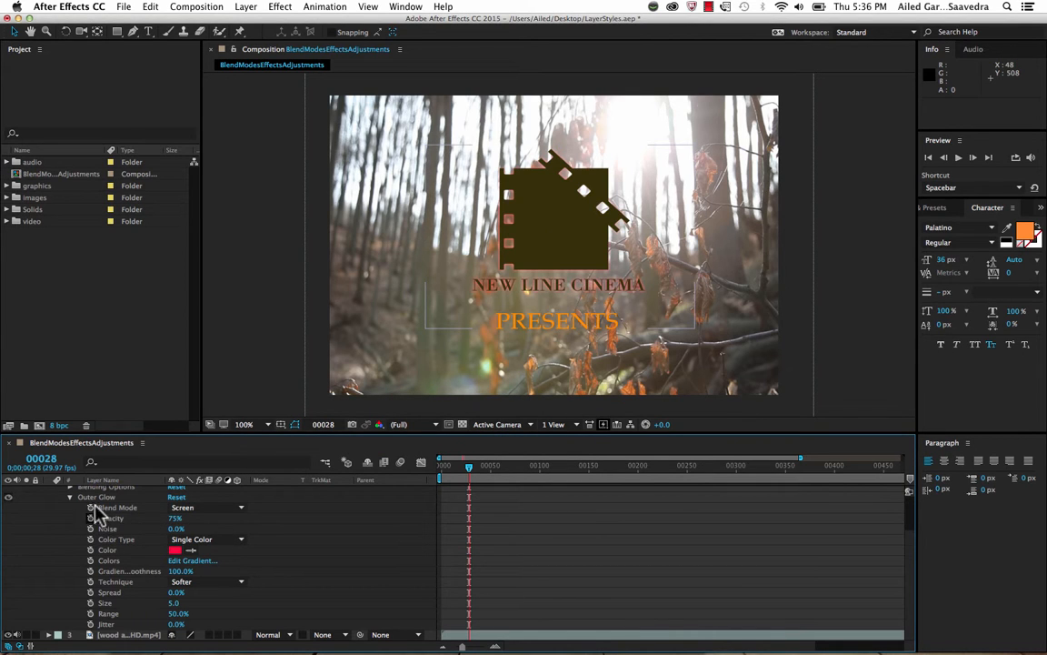
Step: Set the logo's outer glow opacity to 0% at frame 0 and start keyframing it there
left_click_drag(471, 474, 395, 468)
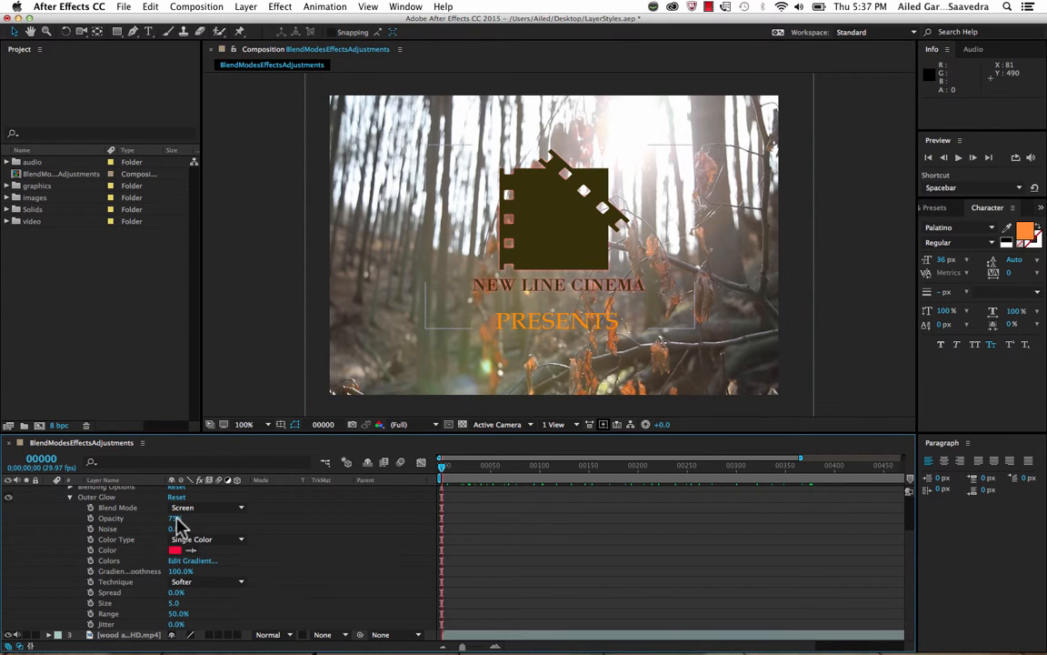
left_click_drag(178, 523, 160, 518)
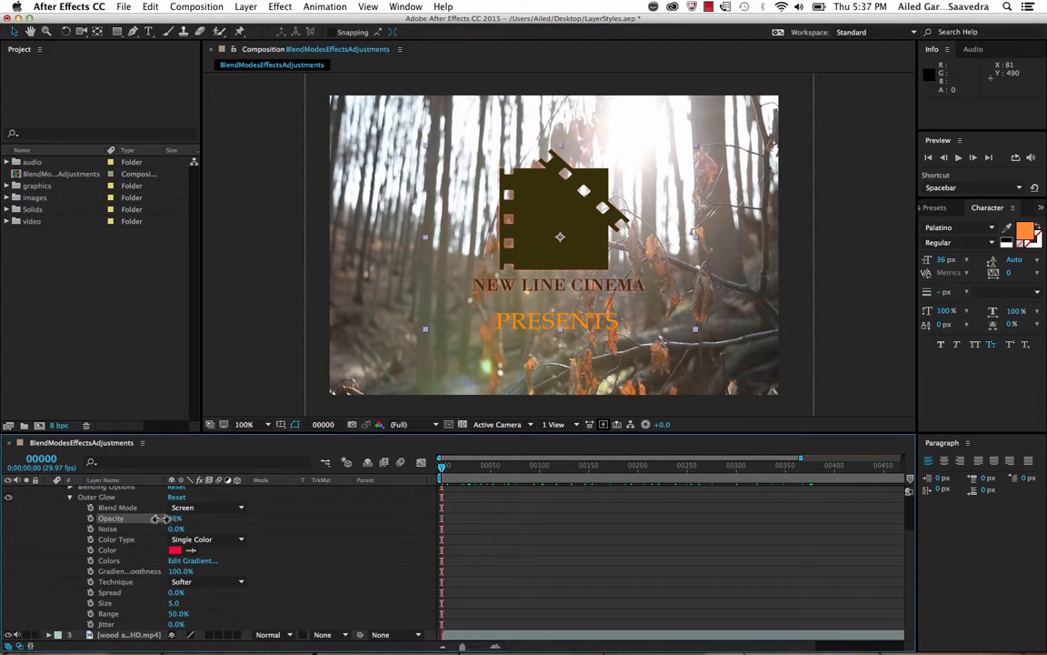
left_click(90, 519)
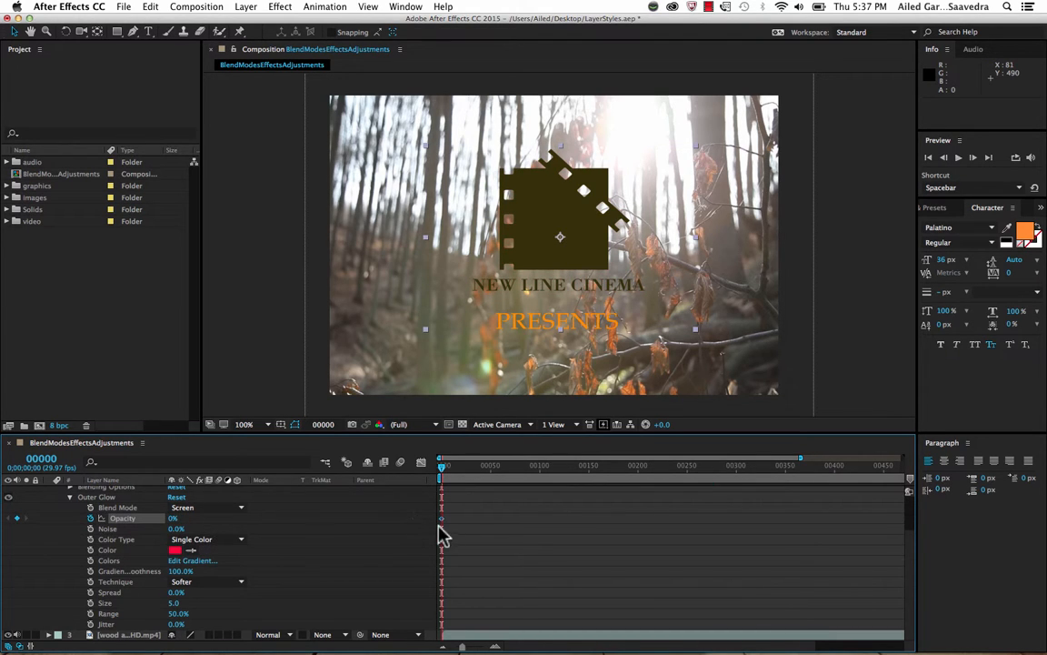
left_click(172, 518)
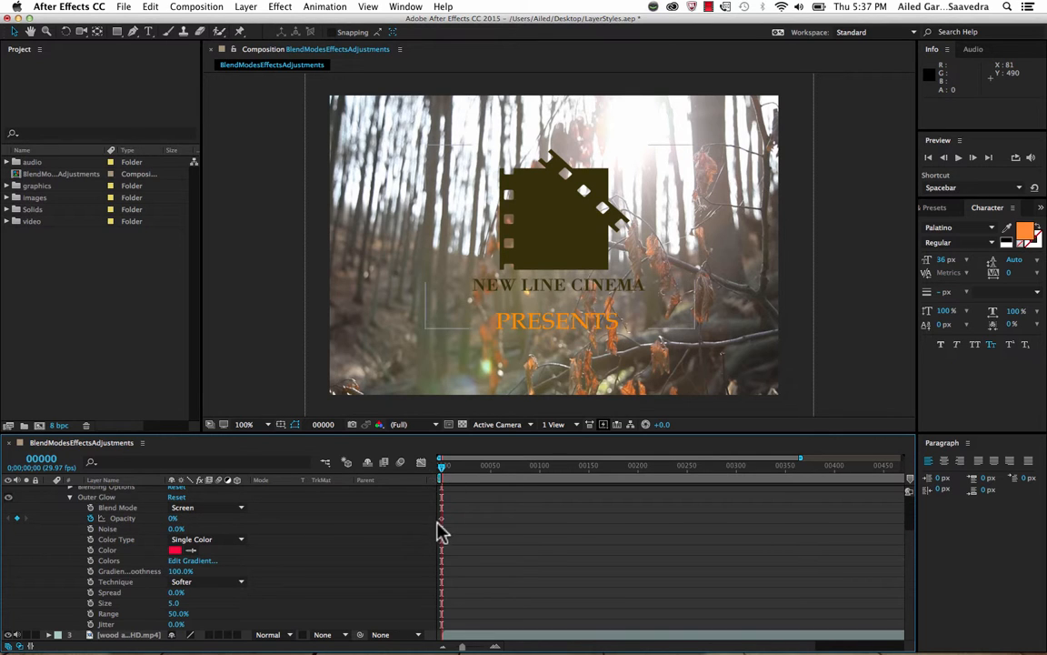
Step: Keyframe the outer glow's opacity at 100% on frame 106 and preview the glow from the start
left_click_drag(441, 470, 545, 468)
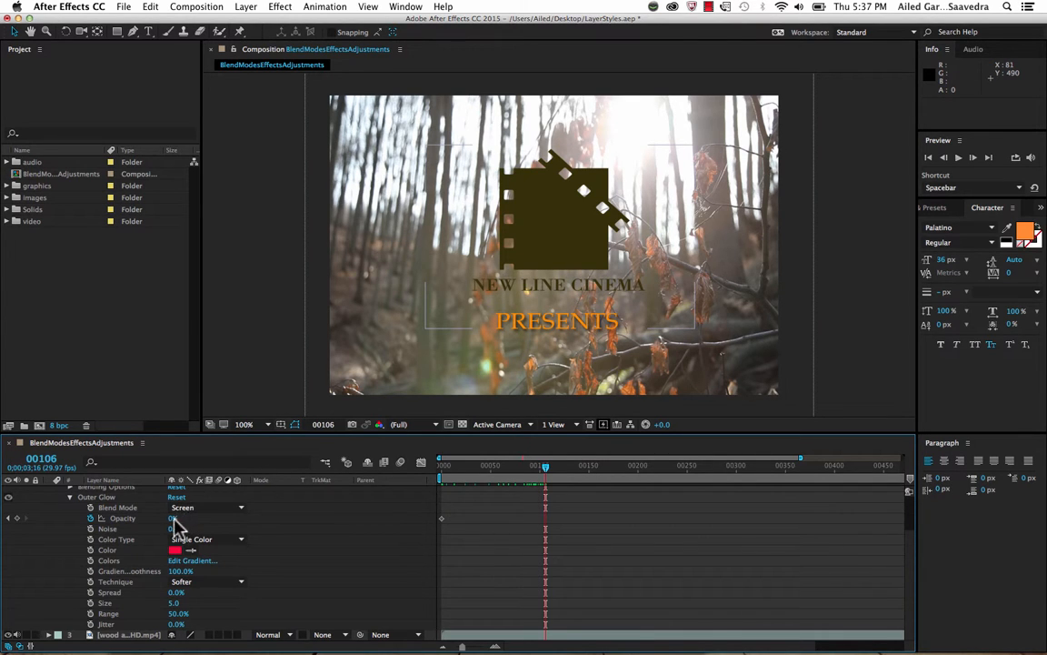
left_click_drag(172, 518, 298, 518)
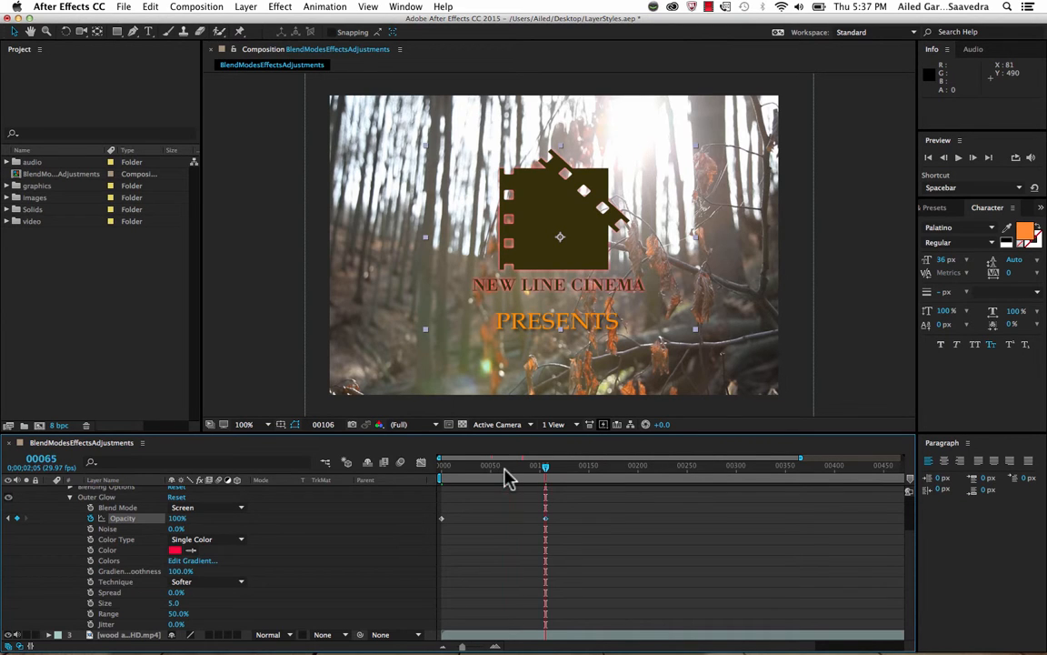
left_click_drag(504, 468, 408, 482)
key("space")
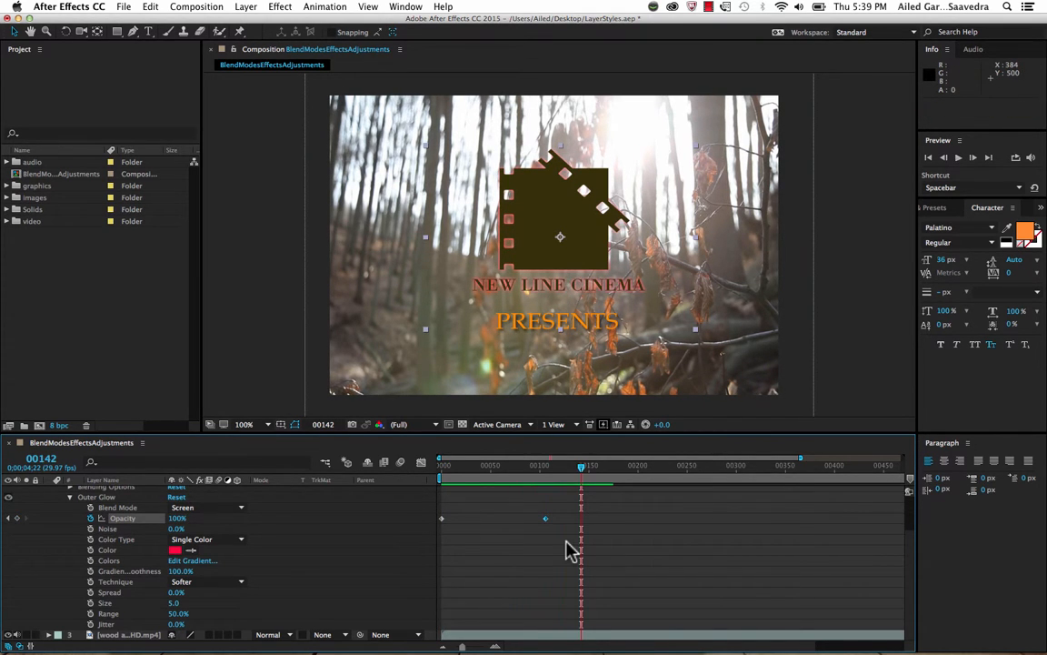
Step: Keyframe the outer glow's opacity back to 0% on frame 174 and play the composition from the start
left_click_drag(581, 468, 614, 491)
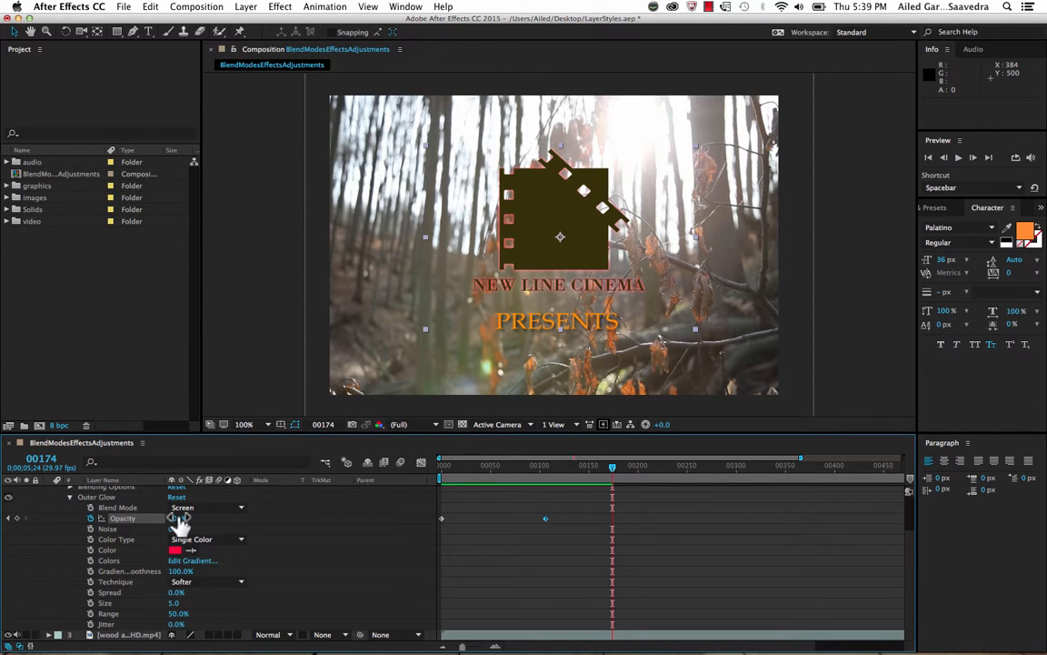
left_click_drag(179, 520, 18, 503)
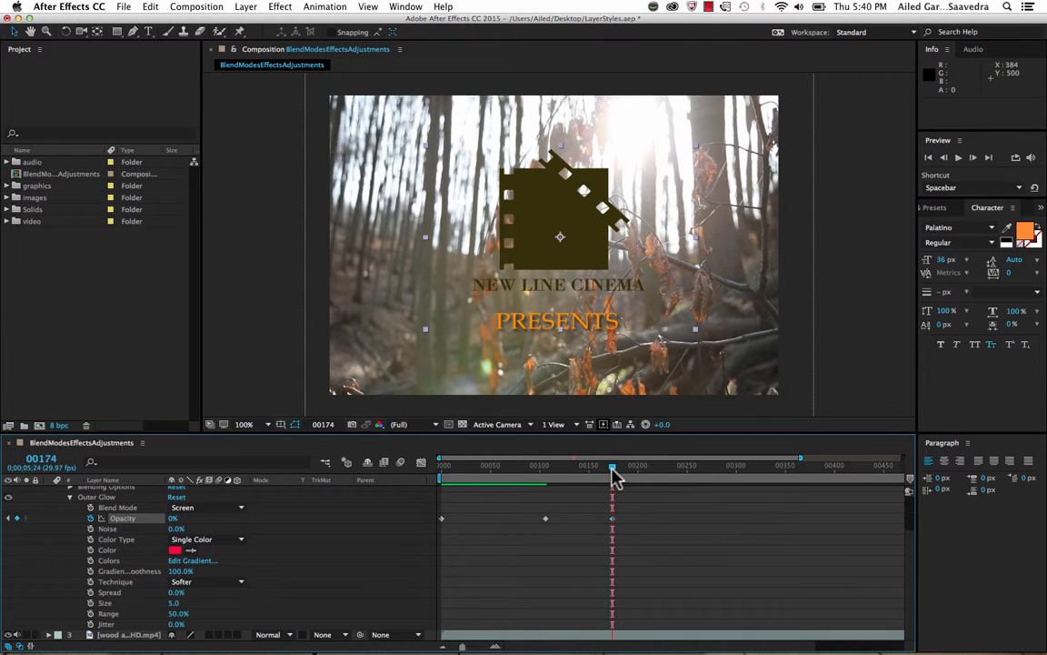
left_click_drag(613, 470, 413, 477)
key("space")
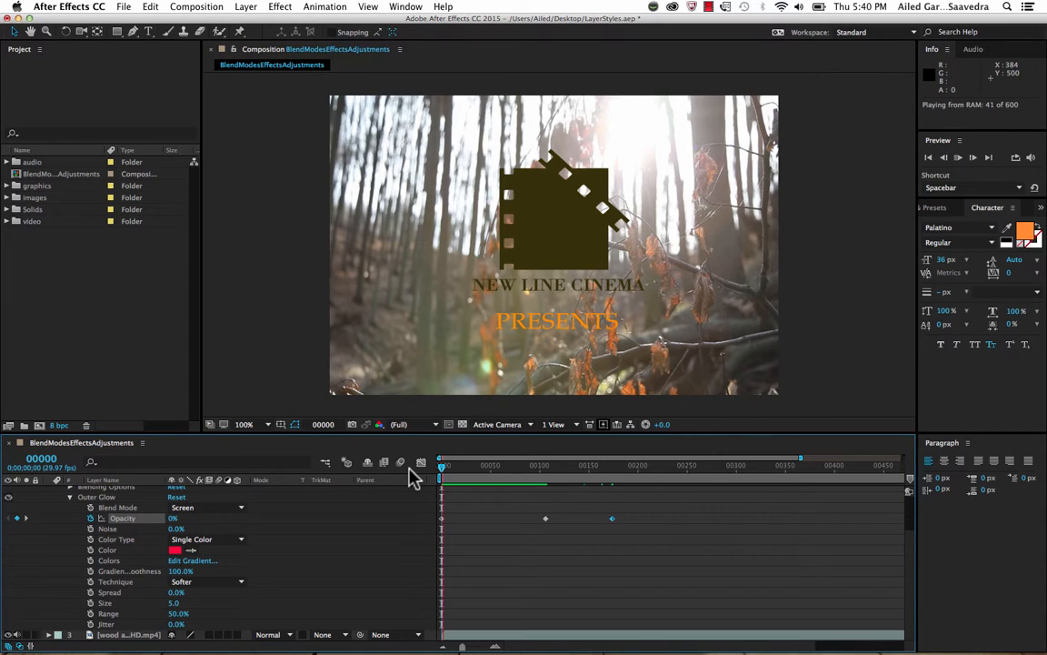